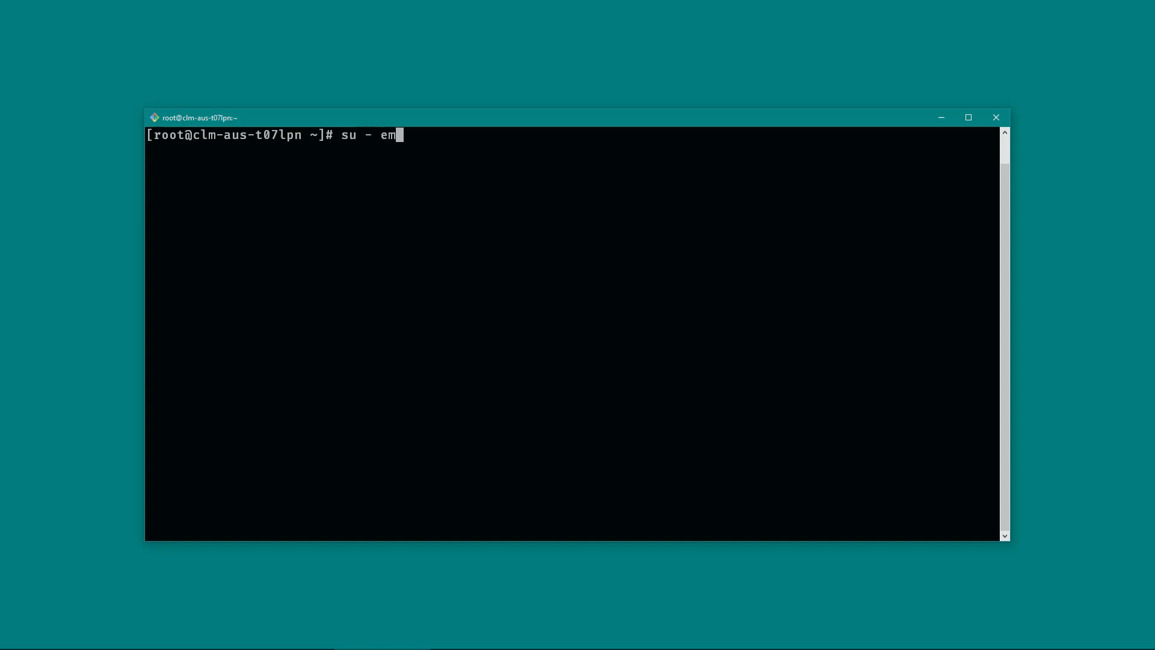
{"action": "type", "text": "919"}
As em919, run em_data_collector with database owner emuser and its password.
{"action": "key", "text": "Return"}
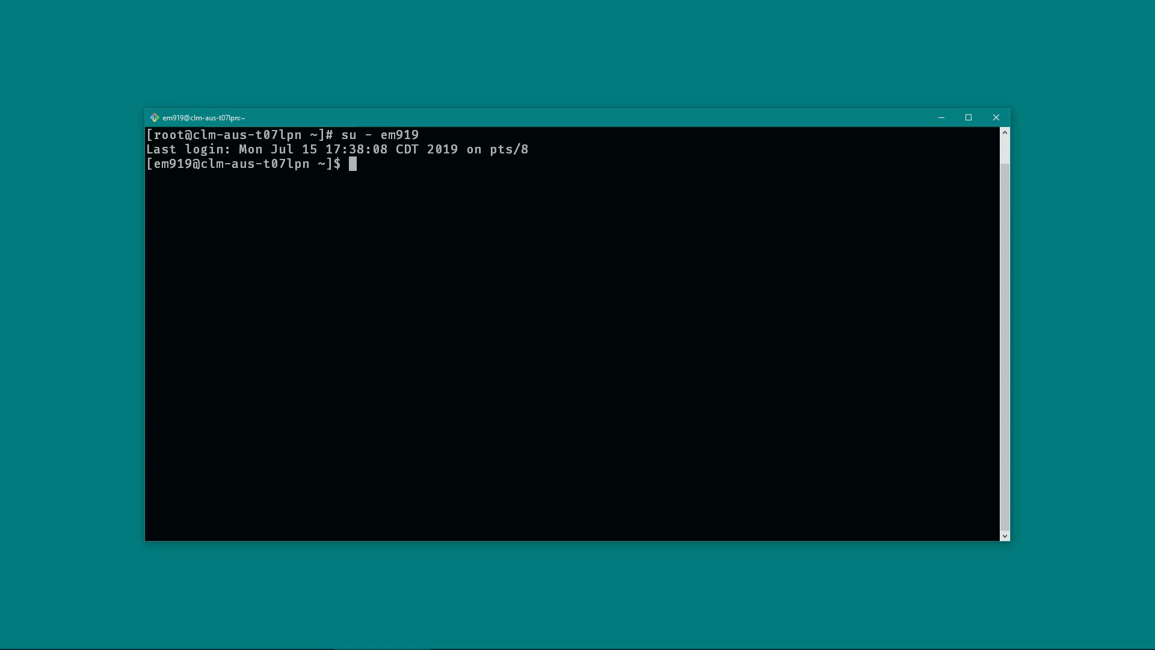
{"action": "type", "text": "em_data_coll"}
{"action": "type", "text": "ector"}
{"action": "key", "text": "Return"}
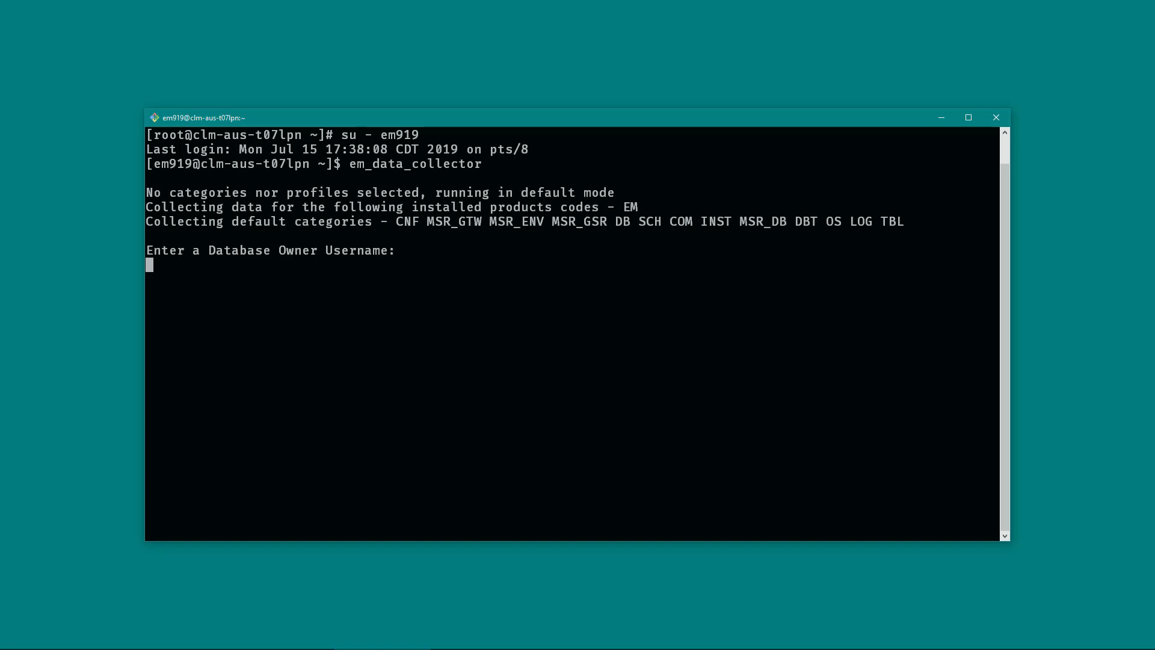
{"action": "type", "text": "emuser"}
{"action": "key", "text": "Return"}
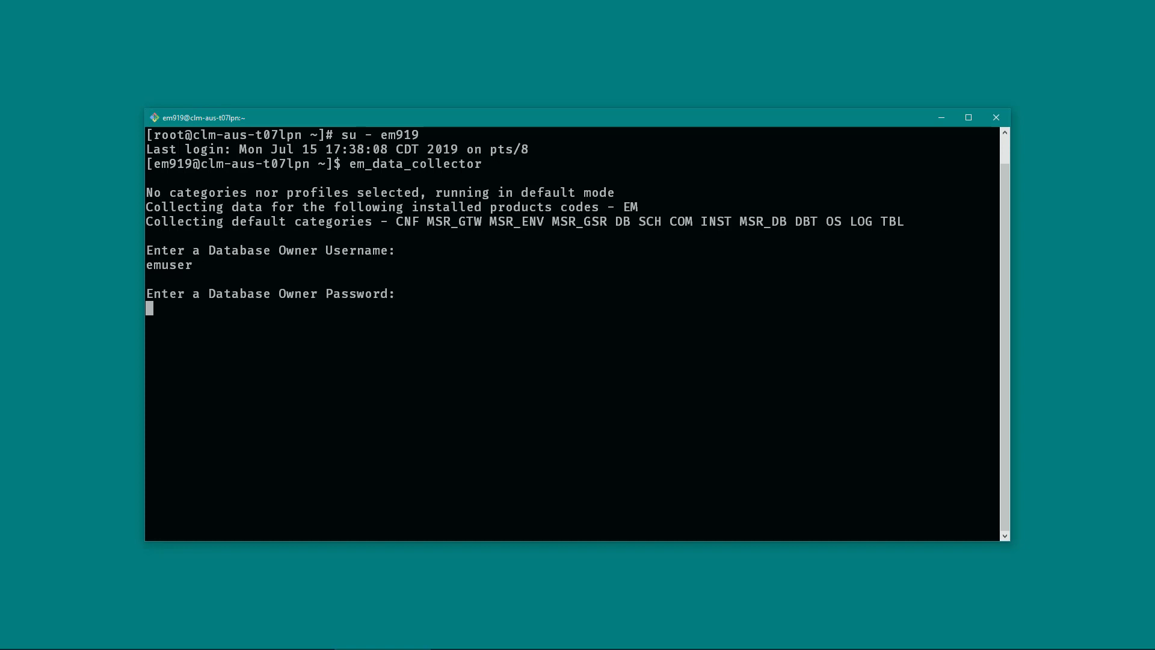
{"action": "key", "text": "Return"}
{"action": "type", "text": "y"}
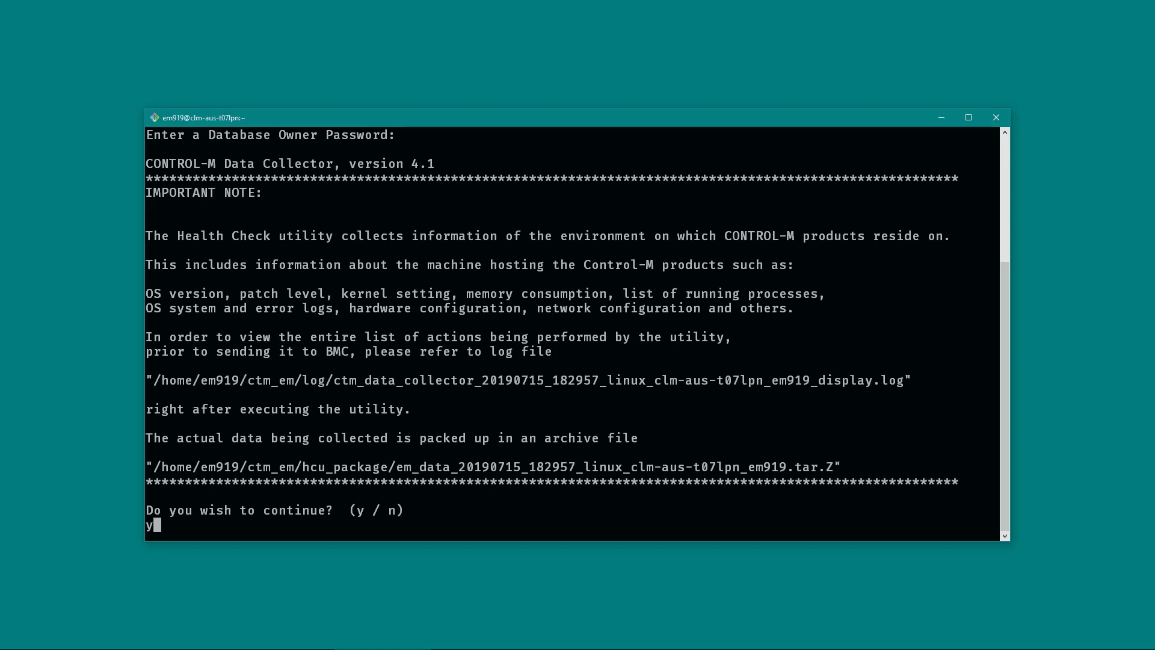
Answer y to continue and let the collector build the em_data .tar.gz archive.
{"action": "key", "text": "Return"}
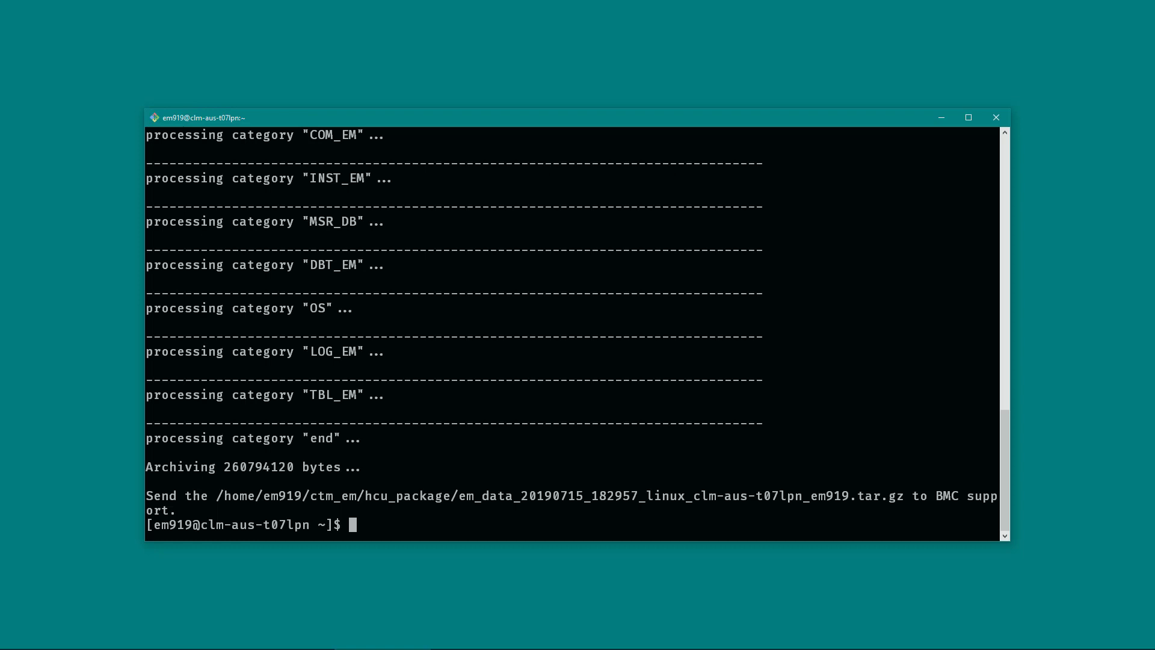
{"action": "type", "text": "cd"}
{"action": "type", "text": " /home/em919/ctm_em/hcu_package"}
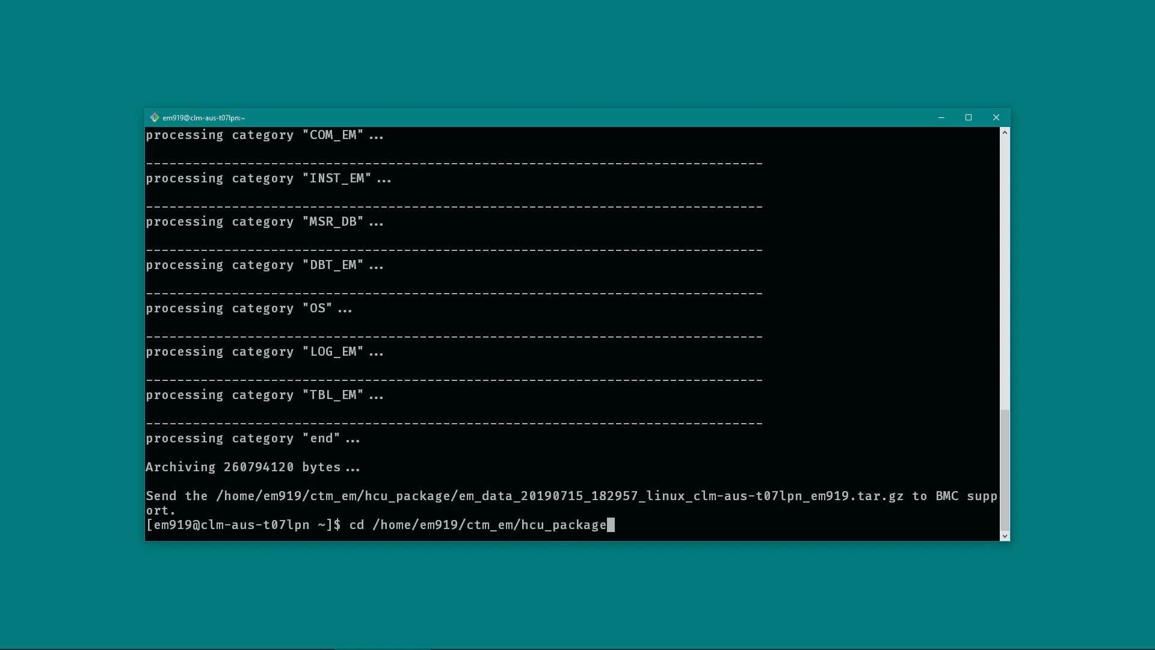
List /home/em919/ctm_em/hcu_package to confirm the em_data tar.gz archive exists.
{"action": "key", "text": "Return"}
{"action": "type", "text": "ls -l"}
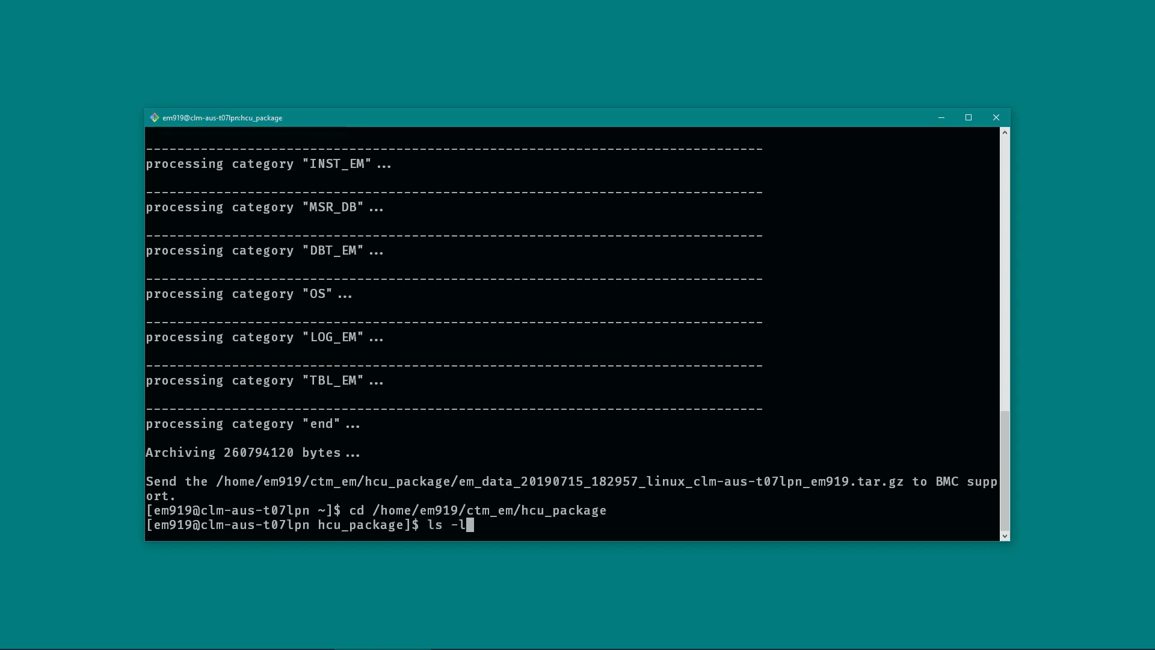
{"action": "key", "text": "Return"}
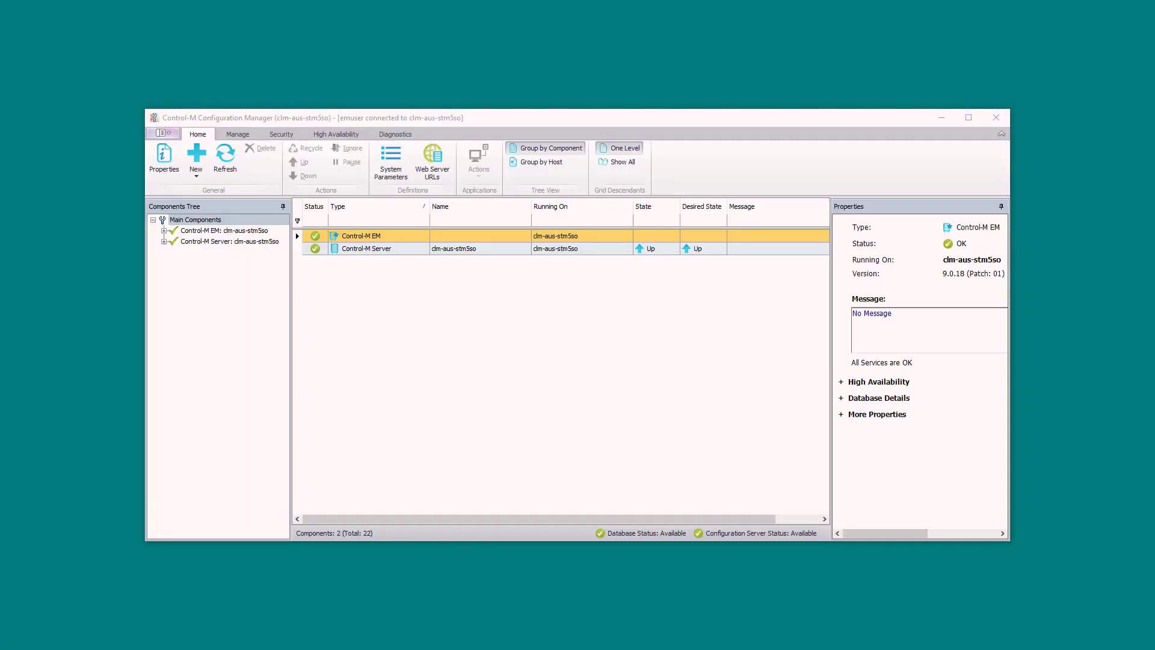
Open Diagnostics Data collection from the Control-M EM component's context menu.
{"action": "right_click", "coordinate": [419, 237]}
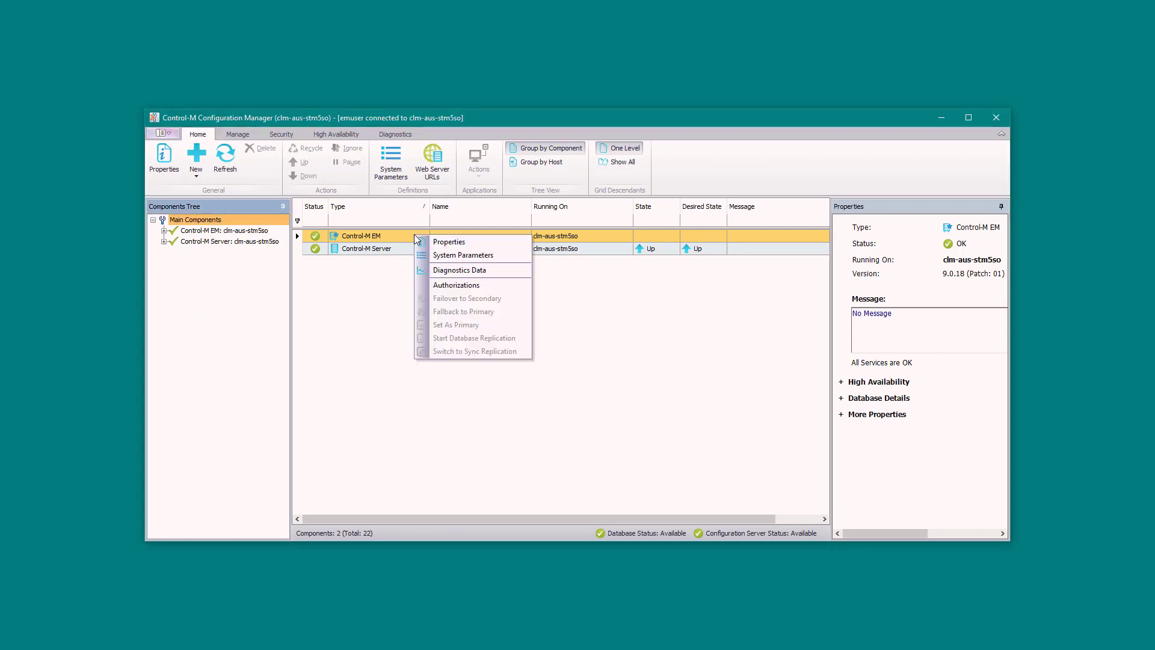
{"action": "left_click", "coordinate": [424, 271]}
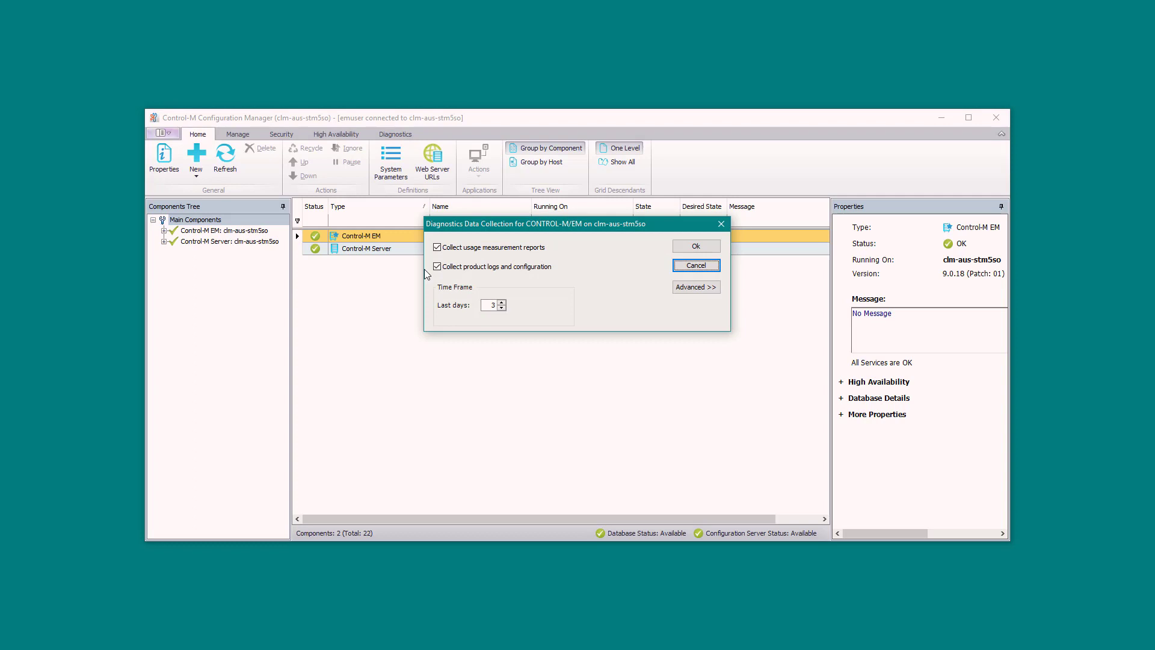
Under Advanced, choose saving to the shared network location \\clm-aus-stm5so\C$\HCU.
{"action": "left_click", "coordinate": [696, 287]}
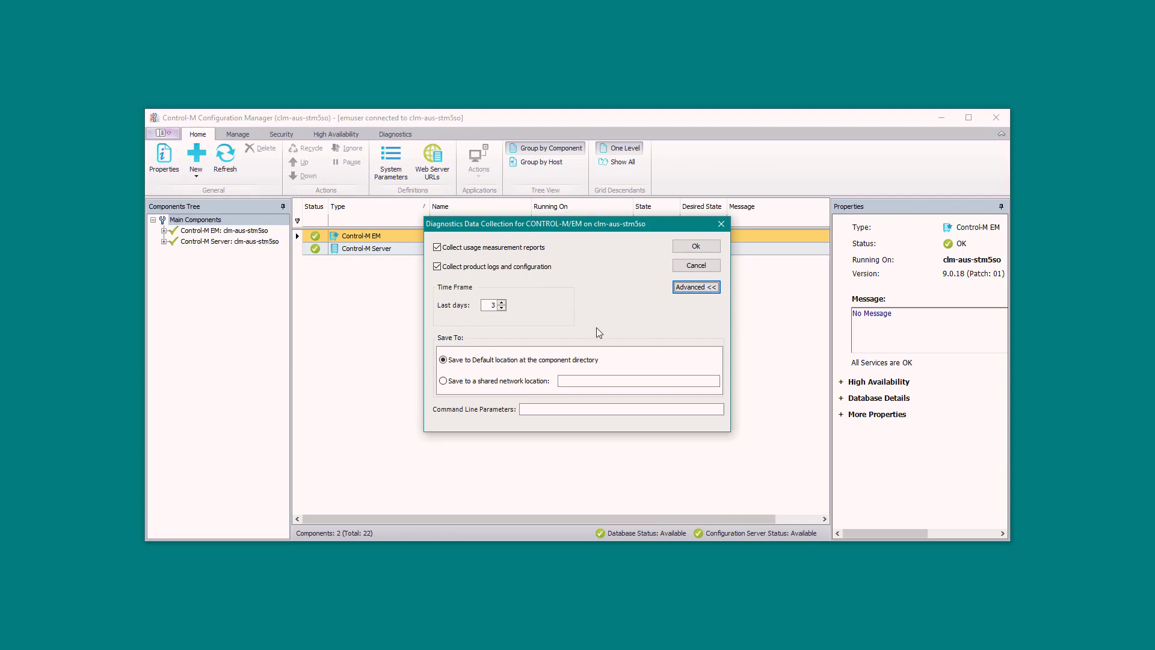
{"action": "left_click", "coordinate": [495, 382]}
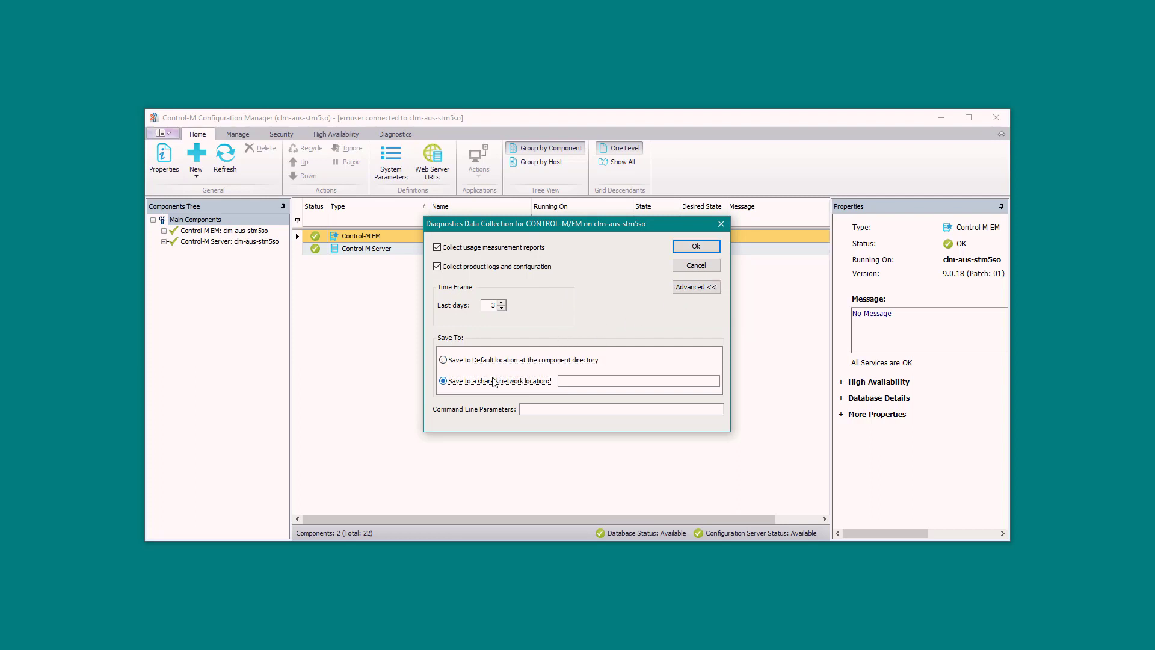
{"action": "left_click", "coordinate": [570, 381]}
{"action": "type", "text": "\\\\clm-aus-stm5so\\C$\\HCU"}
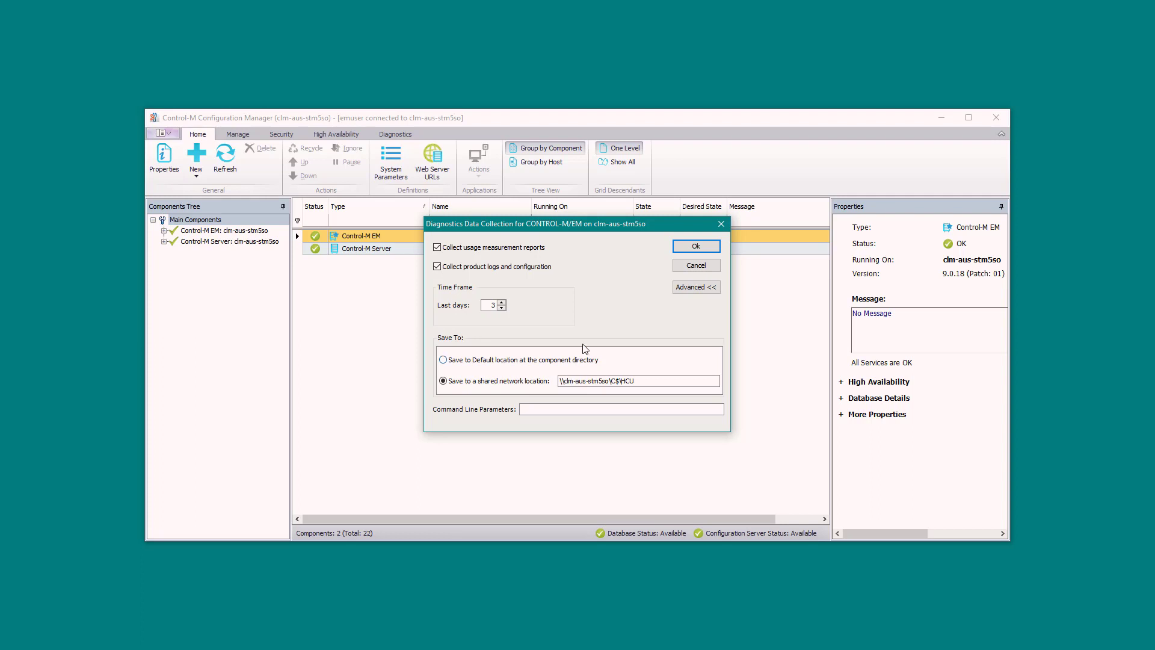
Run the collection and open the HCU share holding the em_data zip.
{"action": "left_click", "coordinate": [695, 246]}
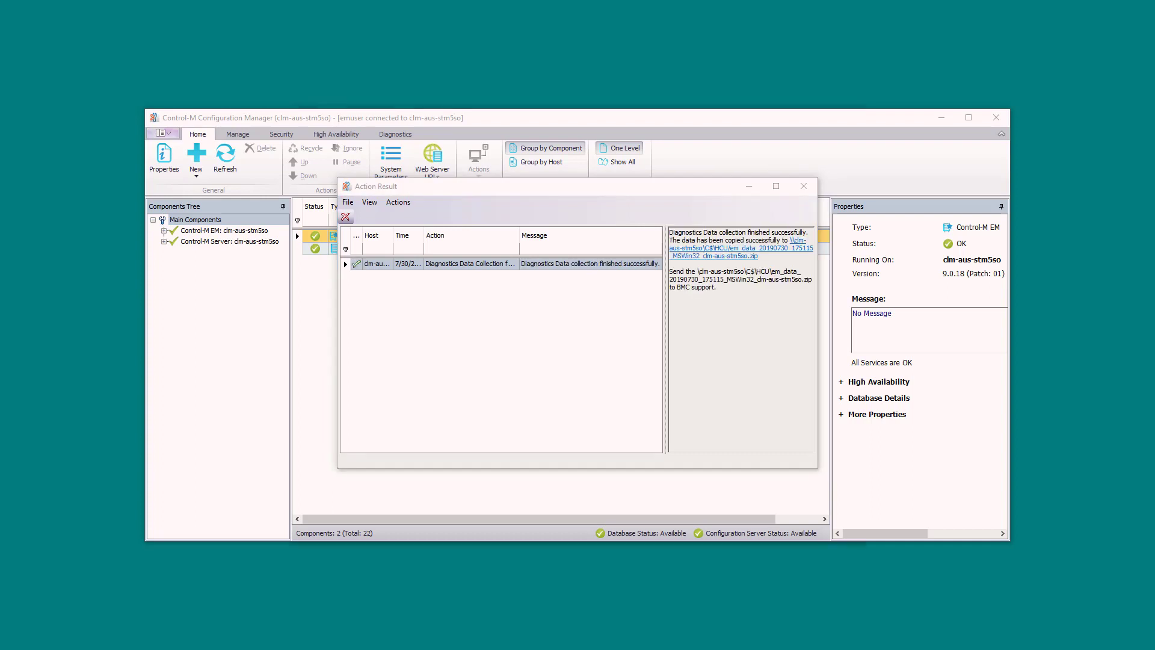
{"action": "left_click", "coordinate": [740, 251]}
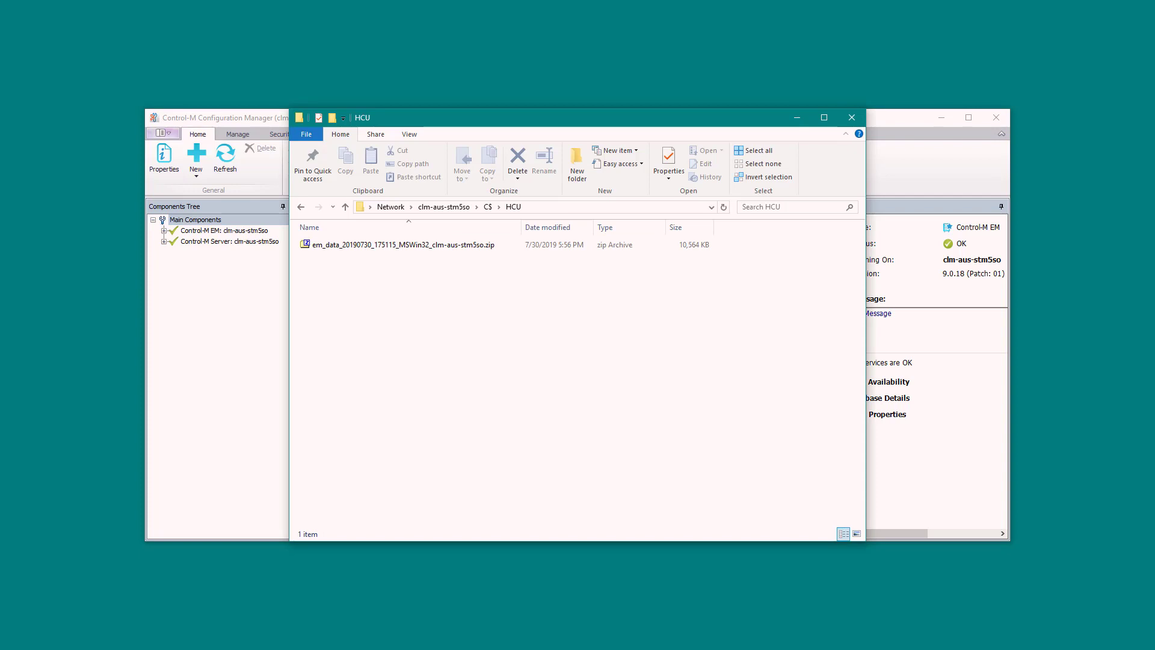